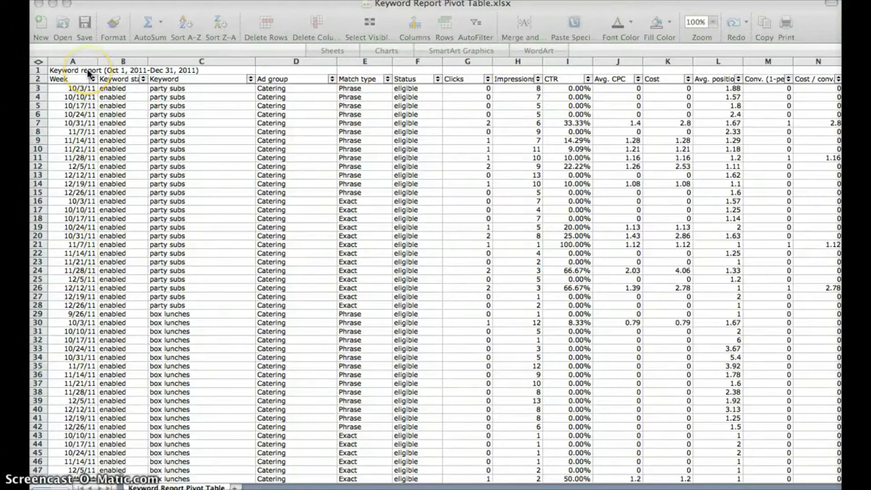
Scroll through the keyword report from cell A1 to review its data.
left_click(87, 69)
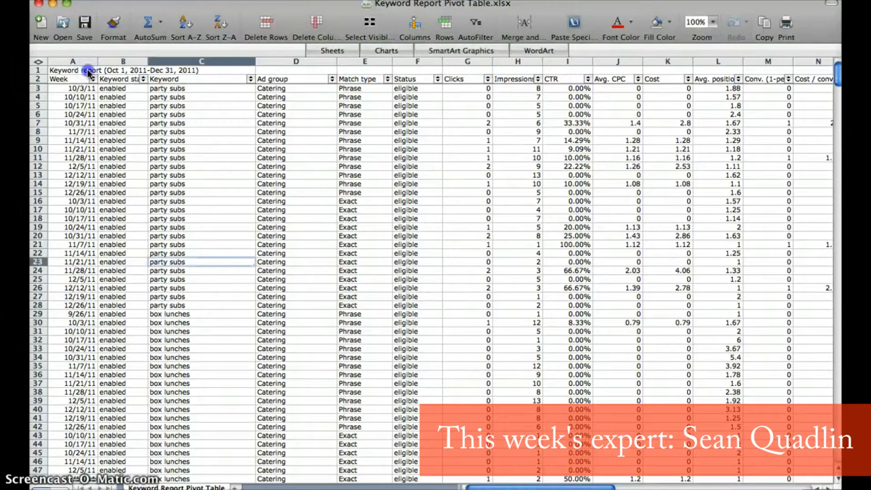
left_click(87, 69)
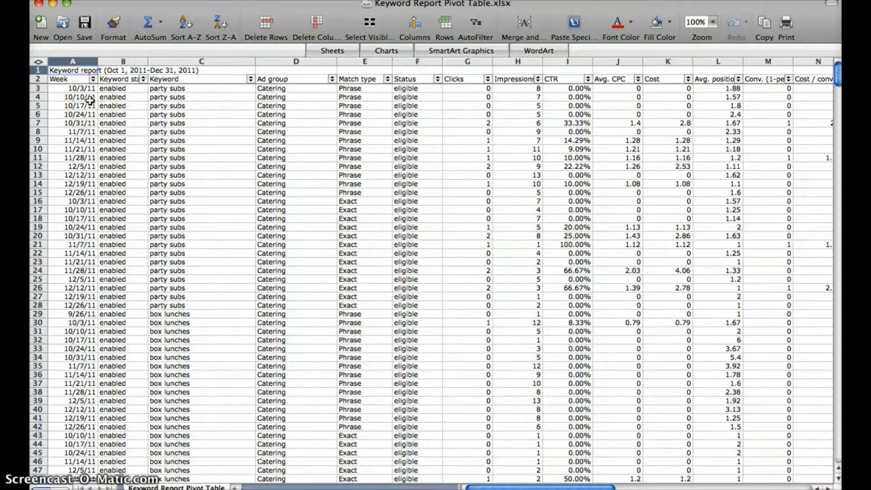
scroll(90, 100, "down", 18)
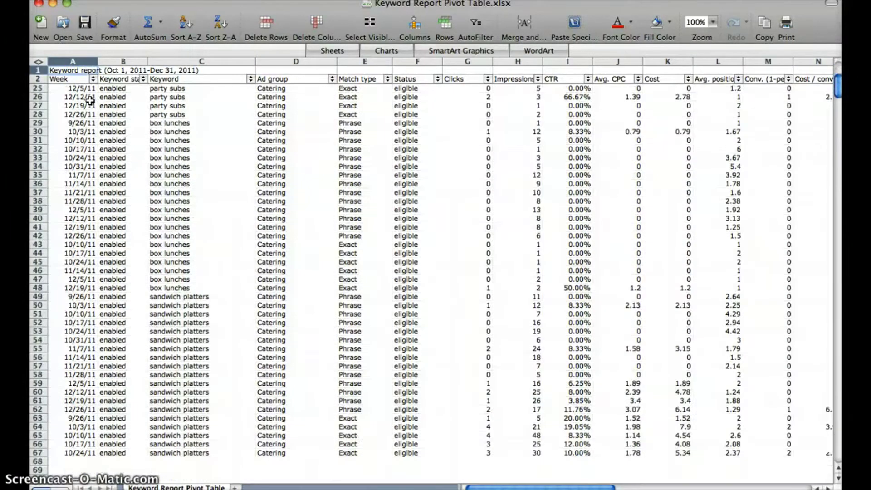
scroll(90, 100, "down", 20)
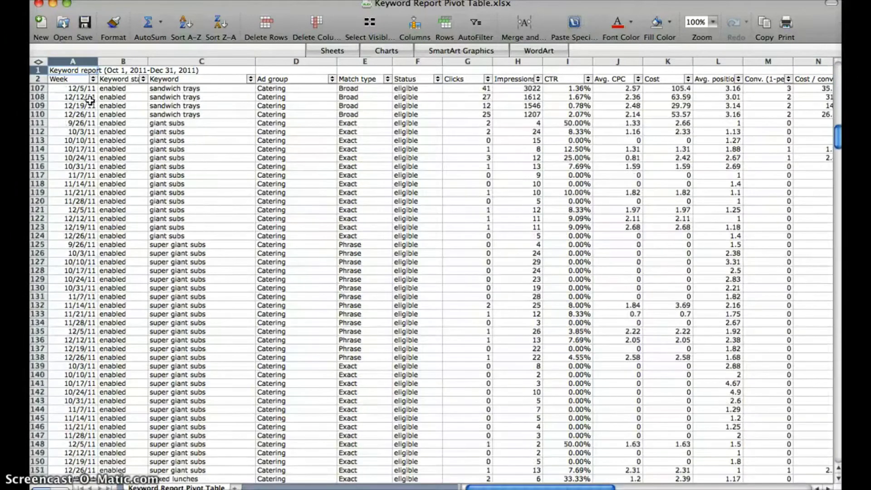
scroll(90, 100, "down", 15)
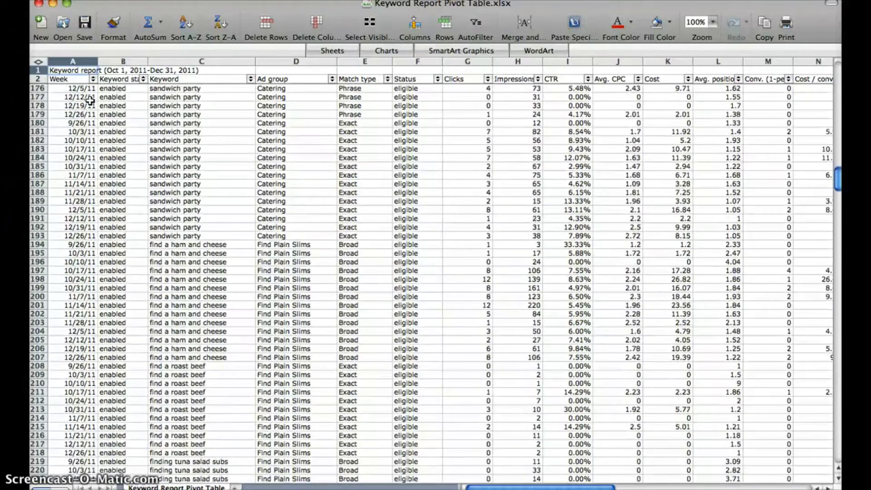
scroll(89, 101, "down", 7)
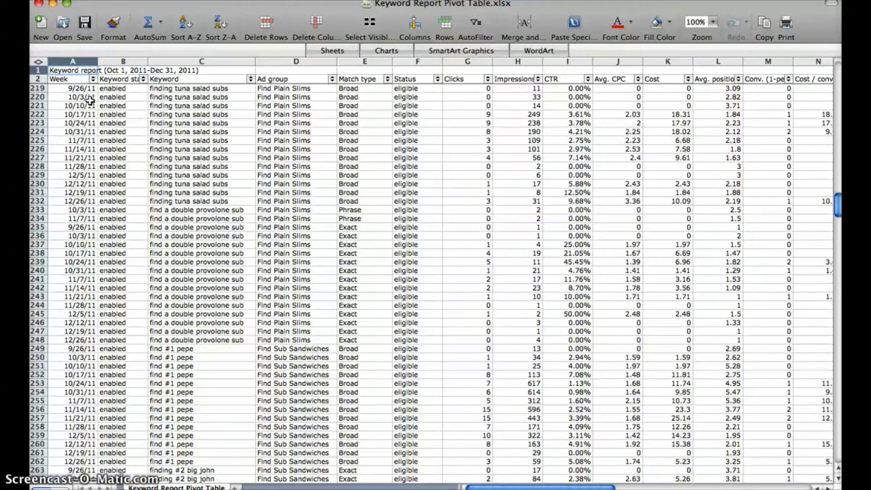
scroll(89, 101, "right", 10)
scroll(90, 101, "left", 6)
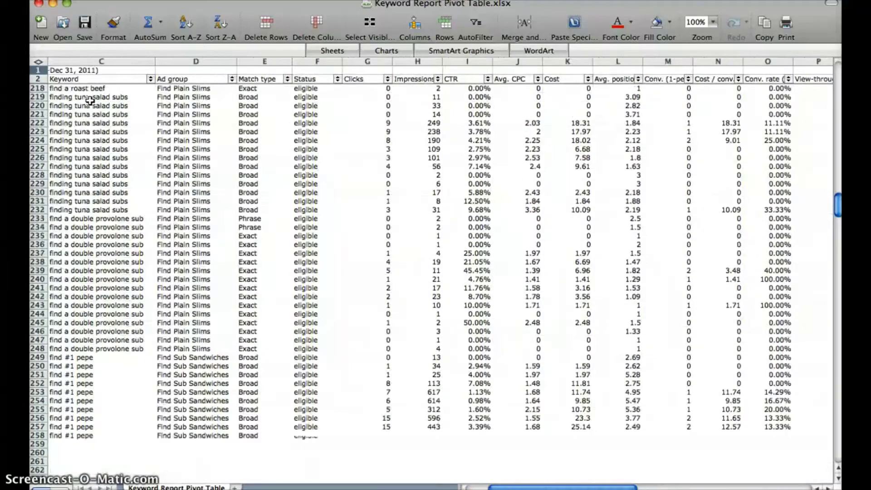
scroll(89, 101, "left", 4)
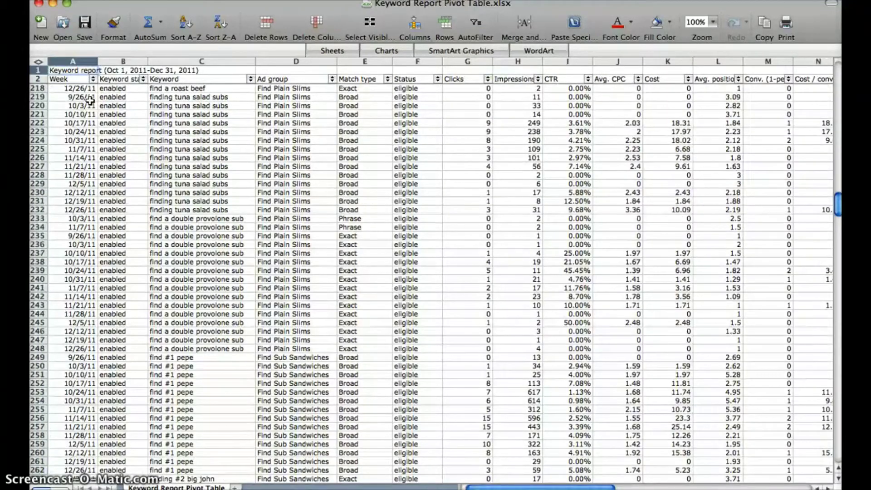
scroll(89, 101, "up", 6)
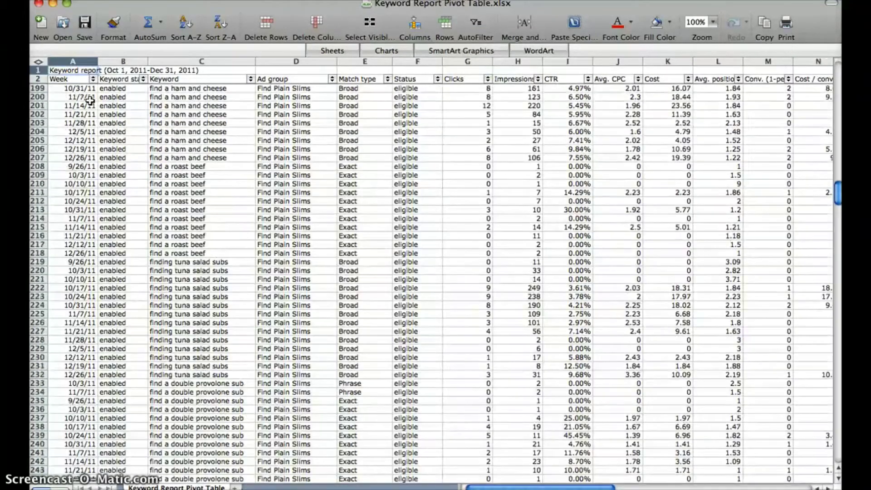
scroll(89, 101, "up", 20)
scroll(90, 101, "up", 20)
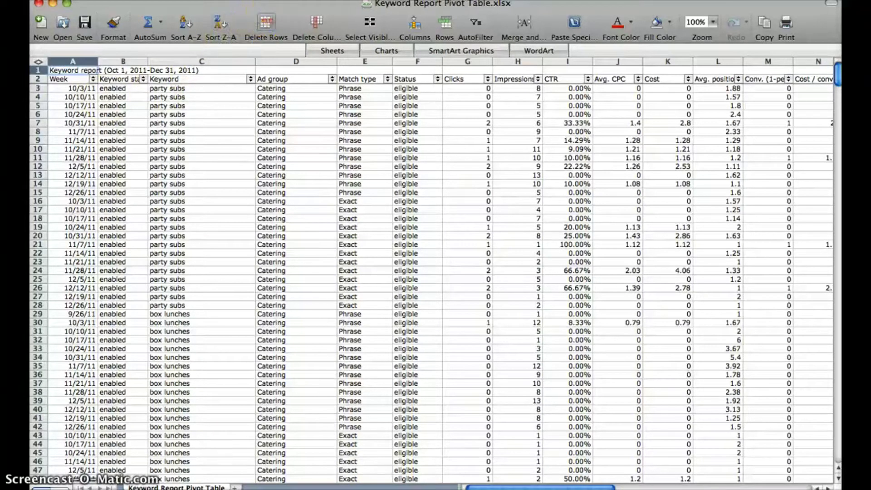
Create a PivotTable on a new sheet from the worksheet range $A$2:$Q$624.
left_click(290, 0)
left_click(291, 14)
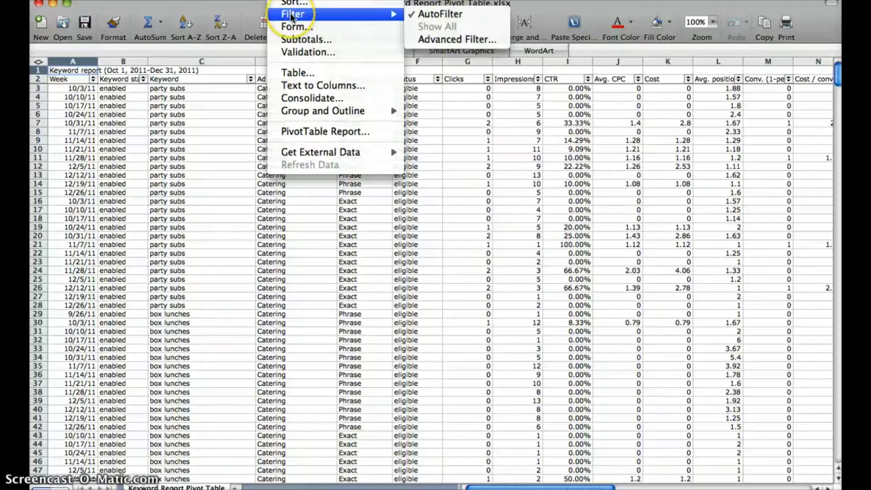
left_click(307, 131)
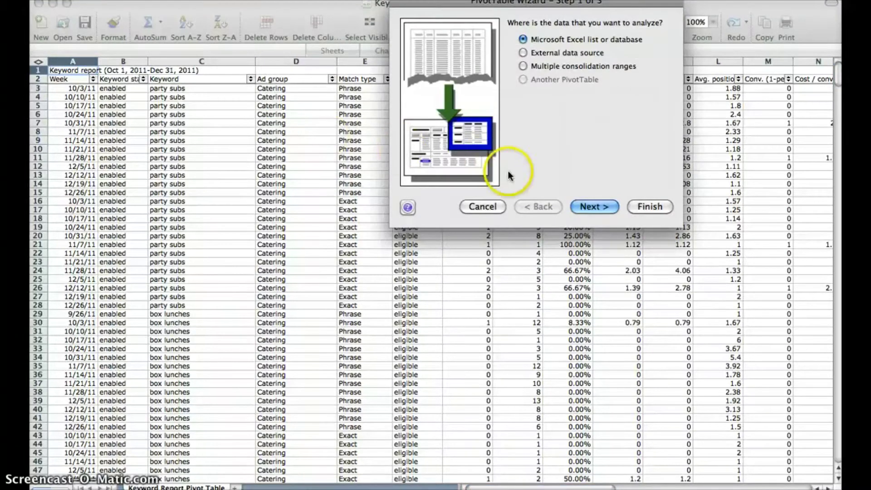
left_click(593, 205)
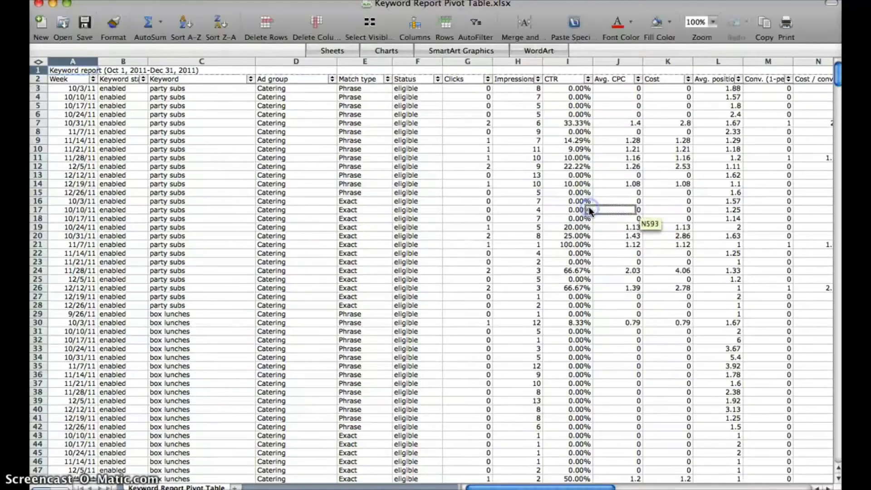
left_click(583, 72)
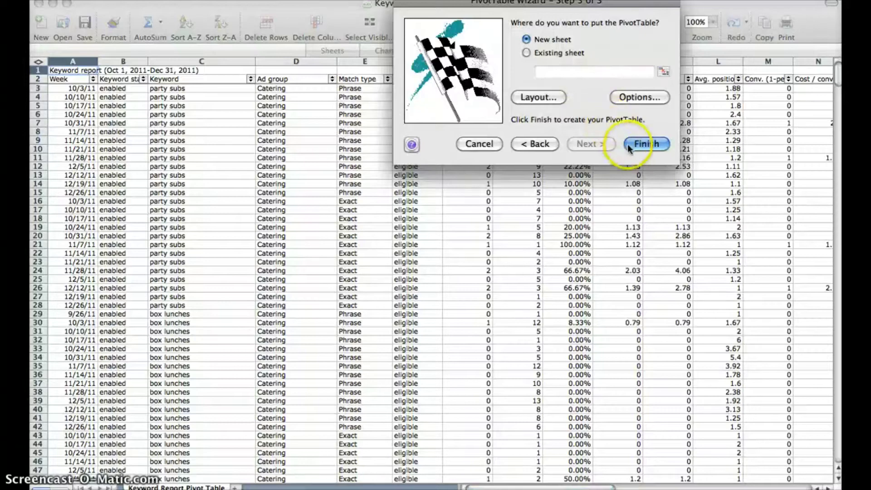
left_click(637, 148)
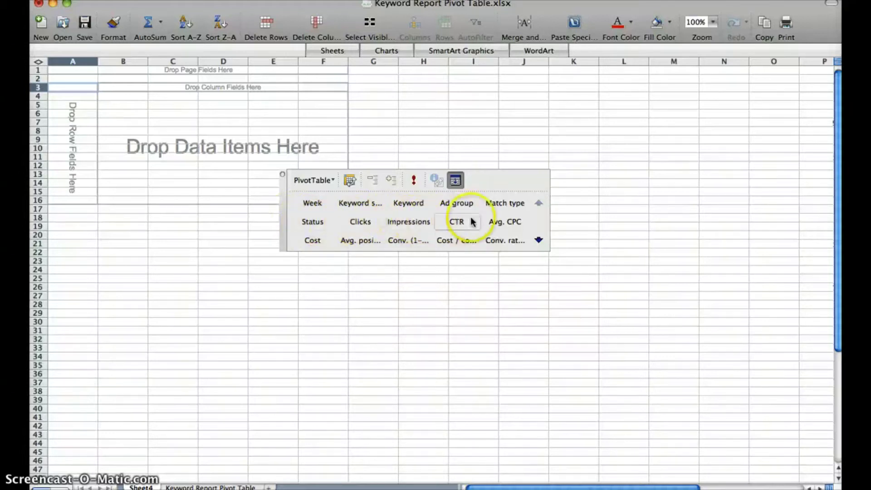
Make Match type the row field and sum Clicks and Impressions for each match type.
left_click_drag(494, 205, 79, 129)
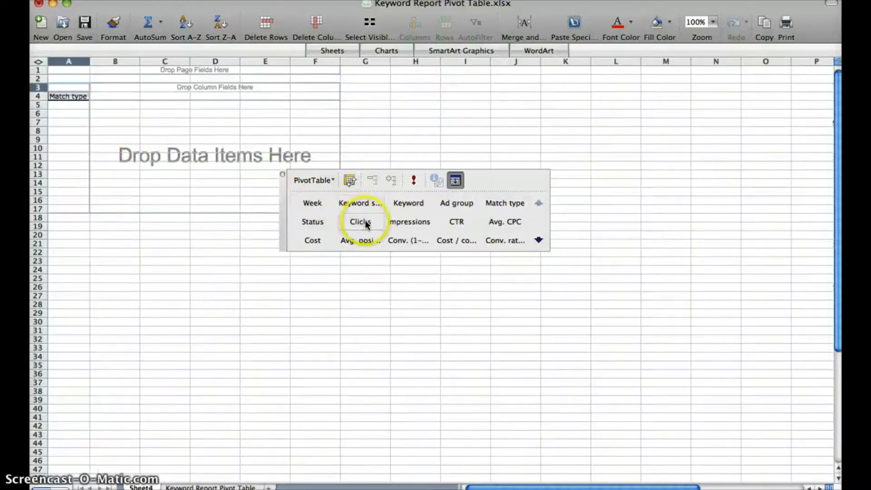
left_click_drag(365, 223, 222, 142)
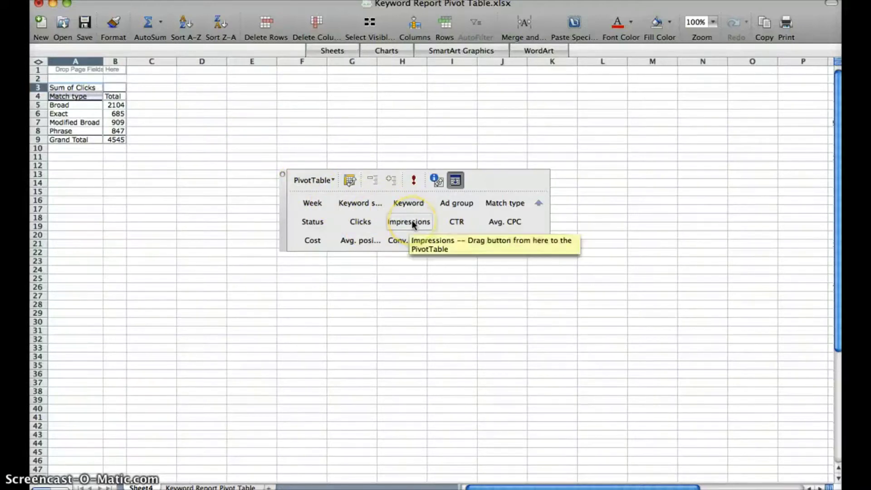
left_click_drag(413, 224, 111, 109)
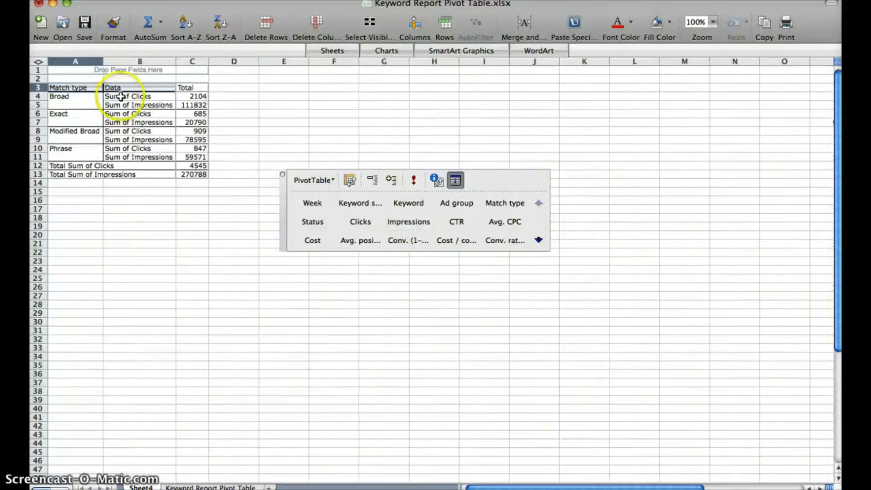
Lay out Clicks and Impressions as side-by-side columns, then remove both sums from the pivot.
left_click(143, 85)
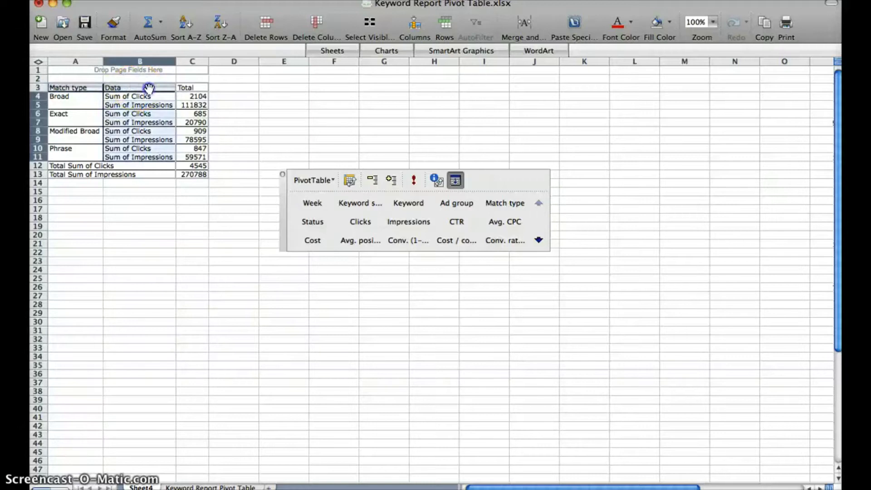
left_click_drag(149, 88, 191, 89)
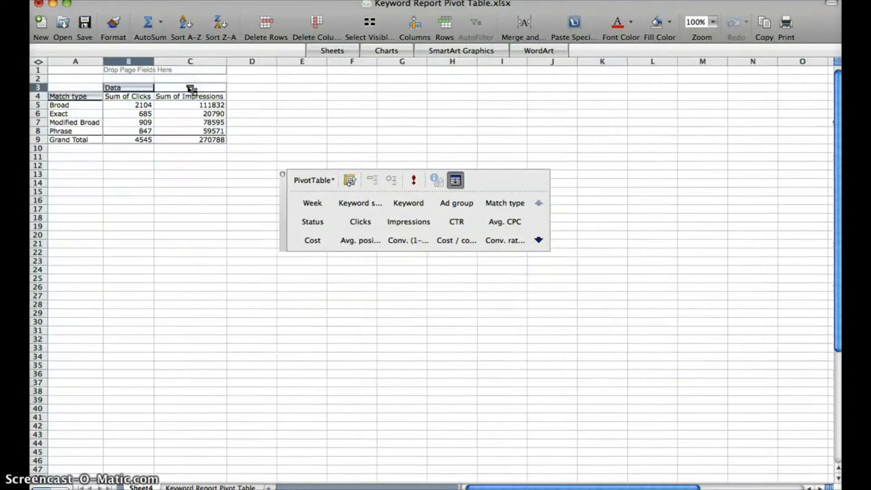
left_click_drag(129, 88, 91, 109)
left_click_drag(137, 87, 365, 223)
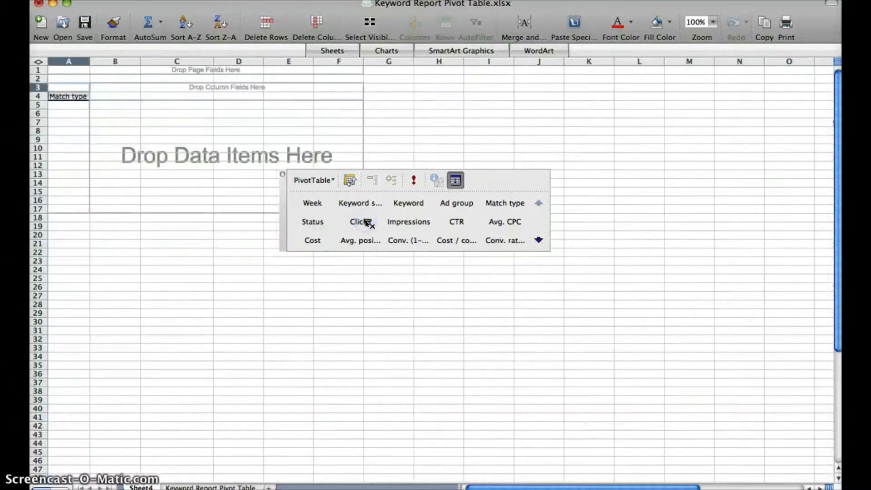
Add a calculated field 'Cost per Click' with formula =Cost/Clicks, summed per match type.
right_click(120, 131)
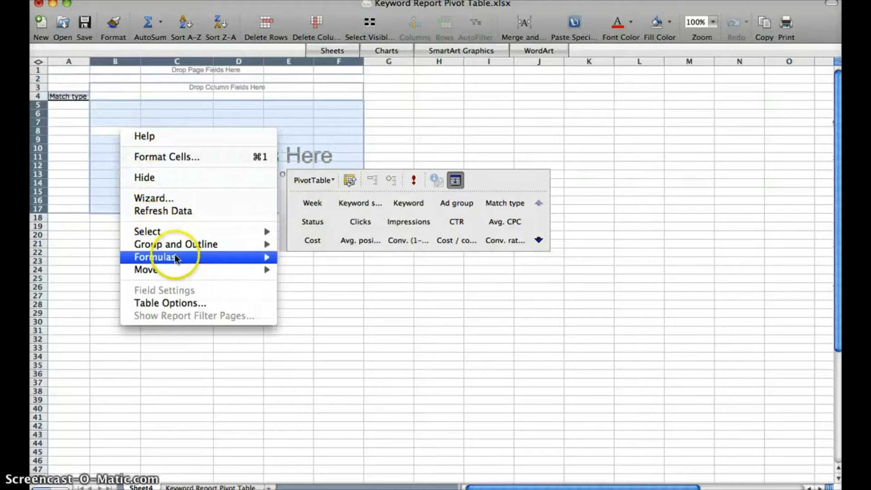
mouse_move(177, 257)
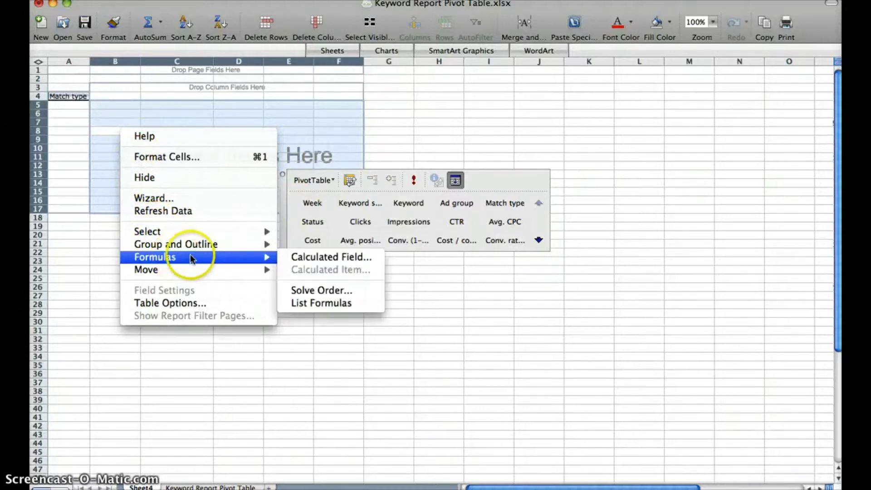
left_click(294, 261)
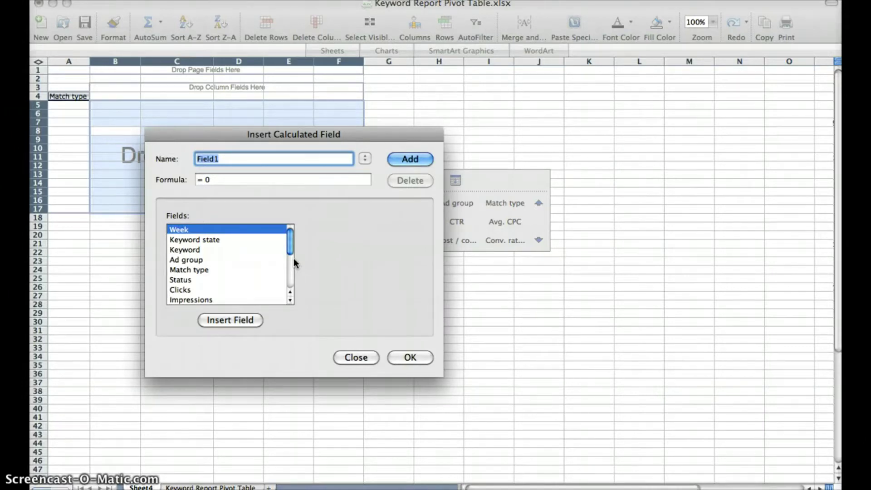
type("Cost per Click")
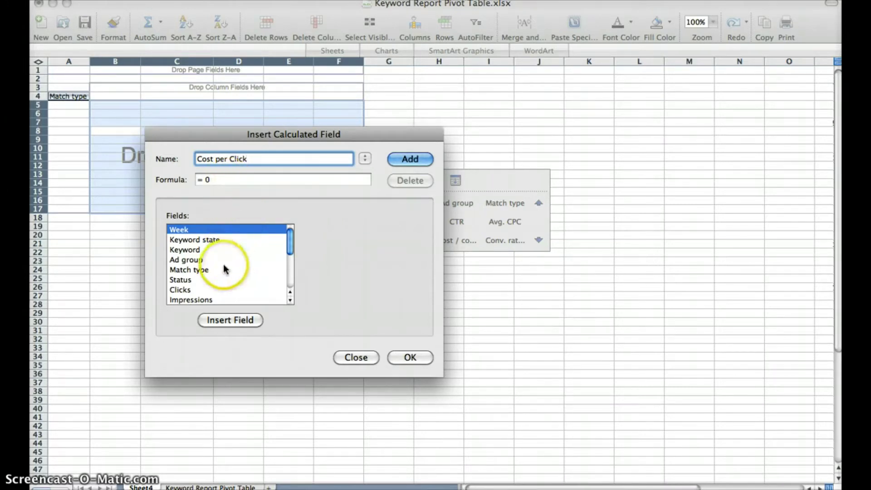
scroll(208, 275, "down", 3)
scroll(209, 274, "down", 3)
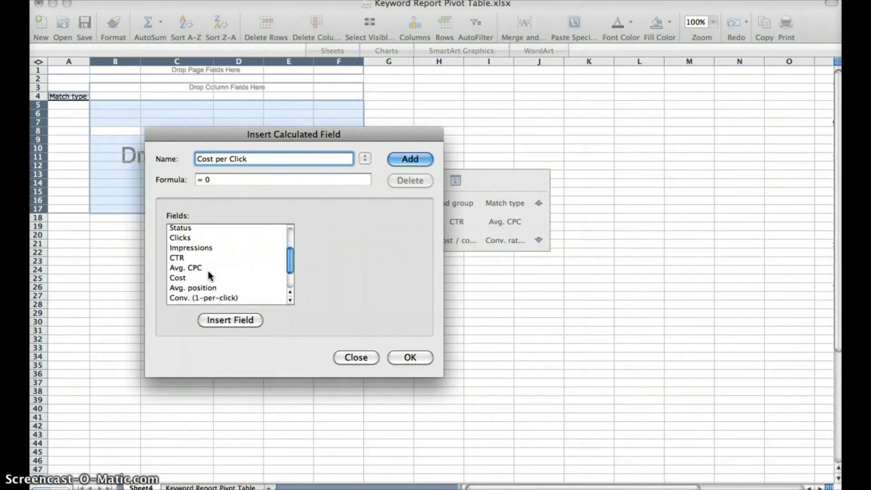
left_click(202, 278)
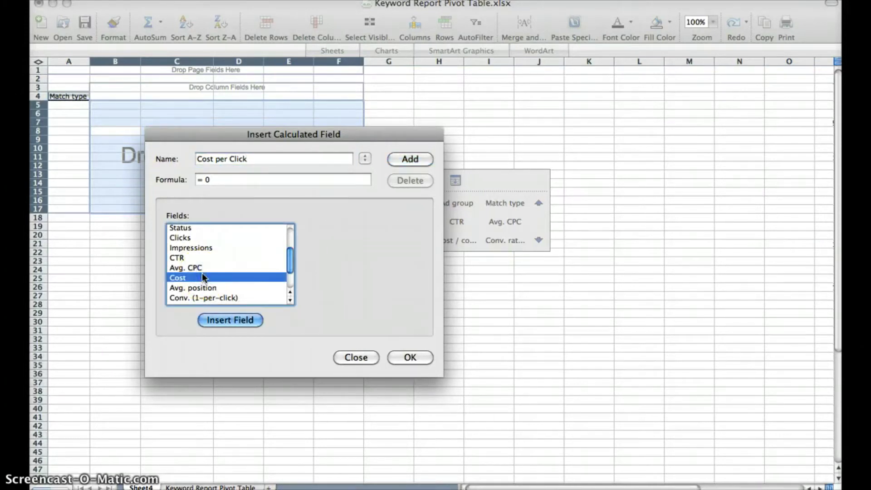
left_click(202, 276)
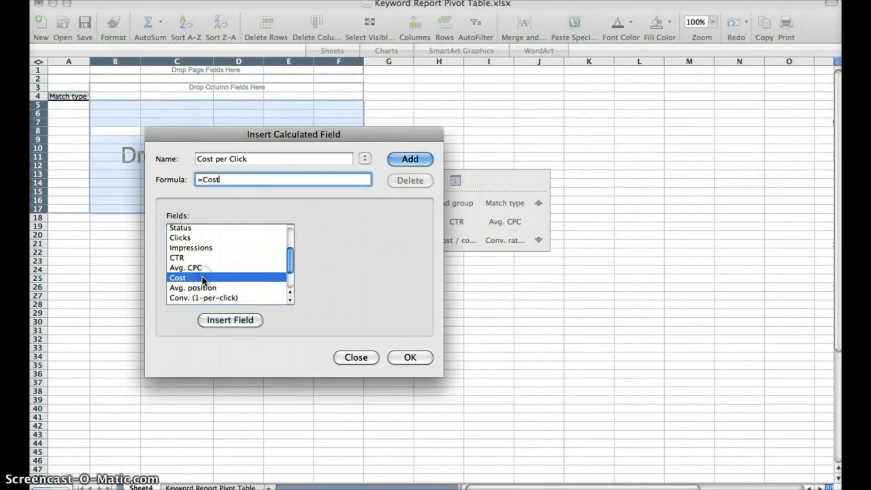
type("/")
left_click(202, 257)
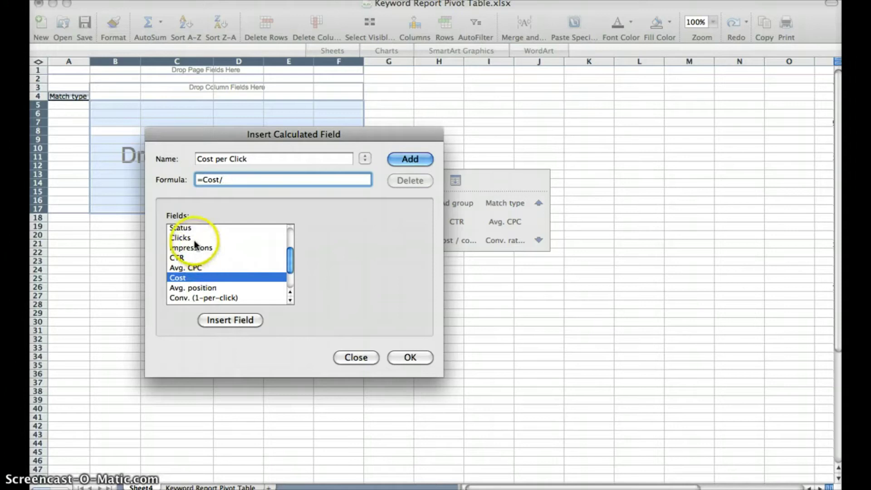
double_click(186, 237)
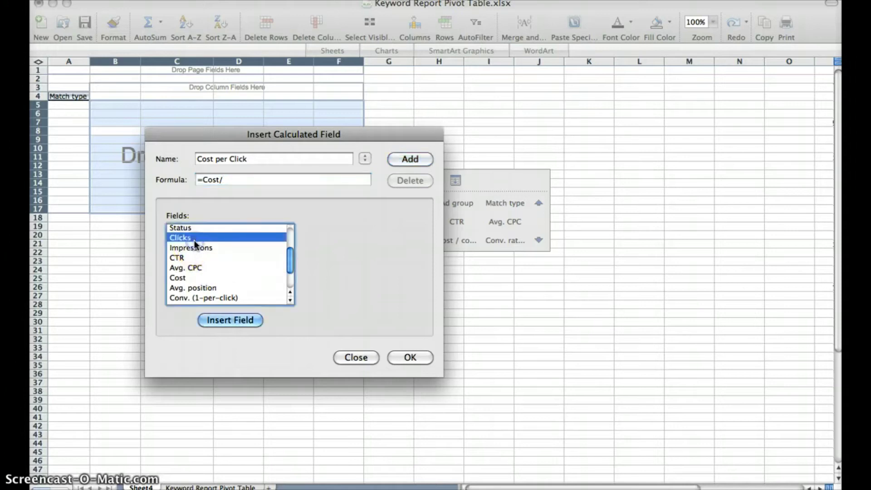
left_click(410, 358)
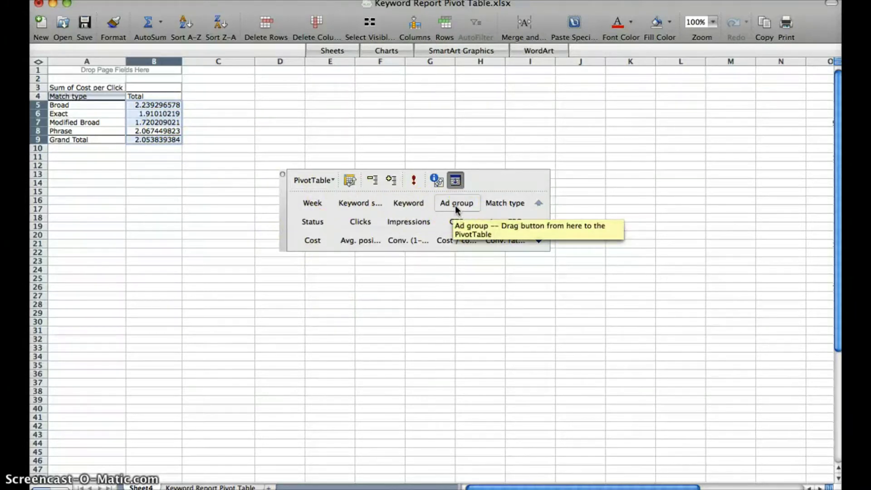
Make Ad group the column field, splitting Cost per Click into groups like Catering and Plain Slims.
left_click_drag(455, 206, 166, 93)
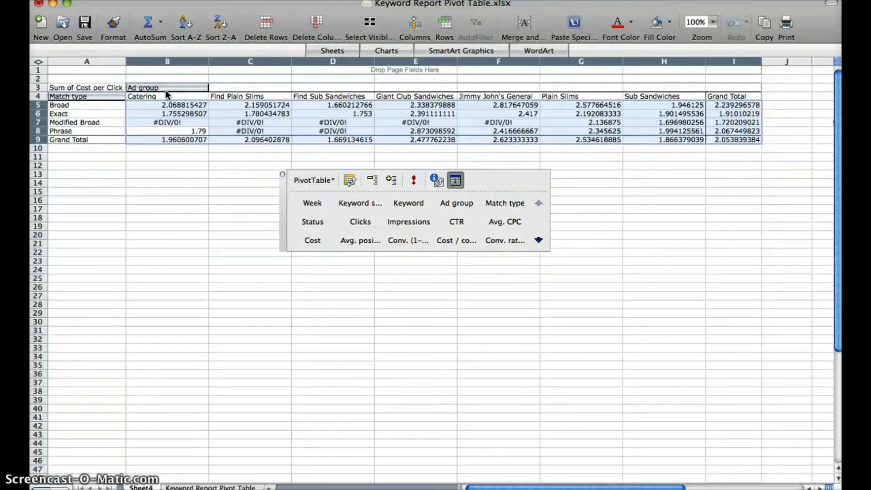
Format the Cost per Click values as Number with 2 decimal places.
key("super+1")
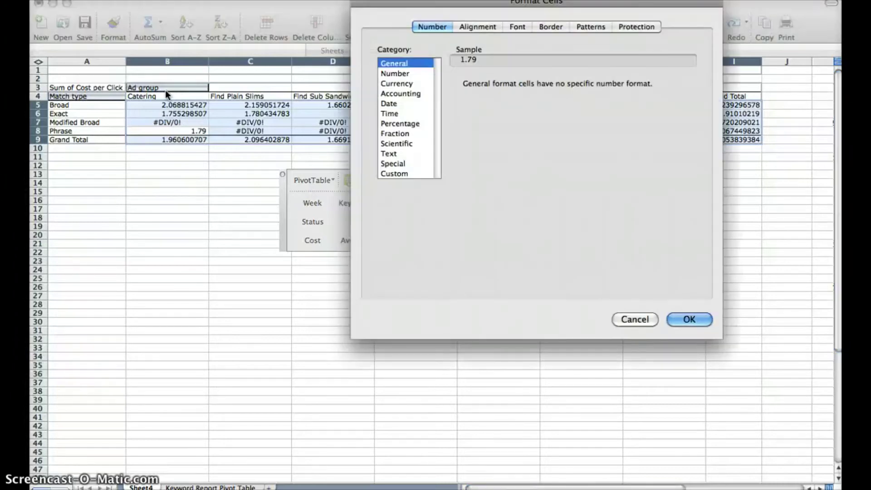
left_click(390, 73)
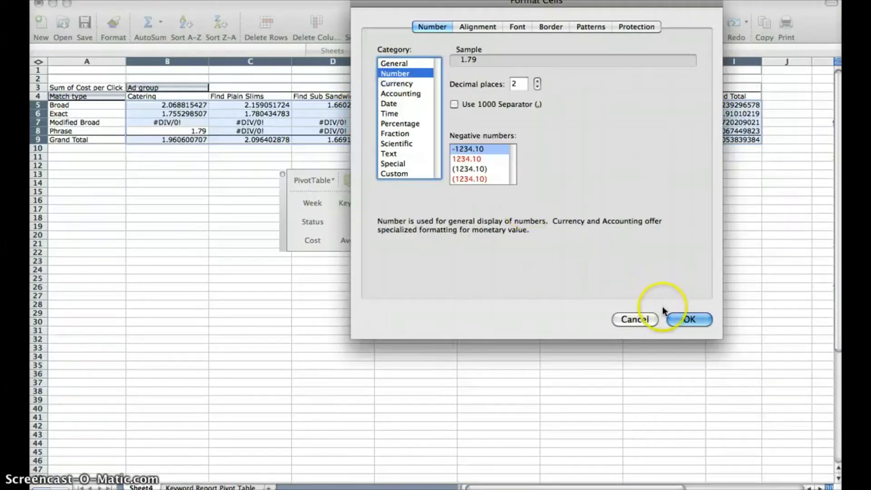
left_click(685, 322)
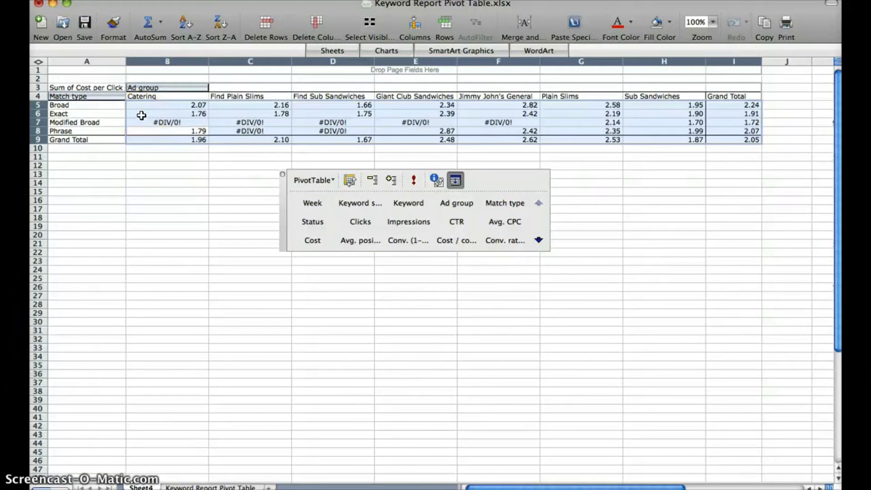
Add a Week page filter, try 10/24/11 and 12/26/11, return to (Show All), and drop Ad group.
left_click_drag(316, 209, 133, 73)
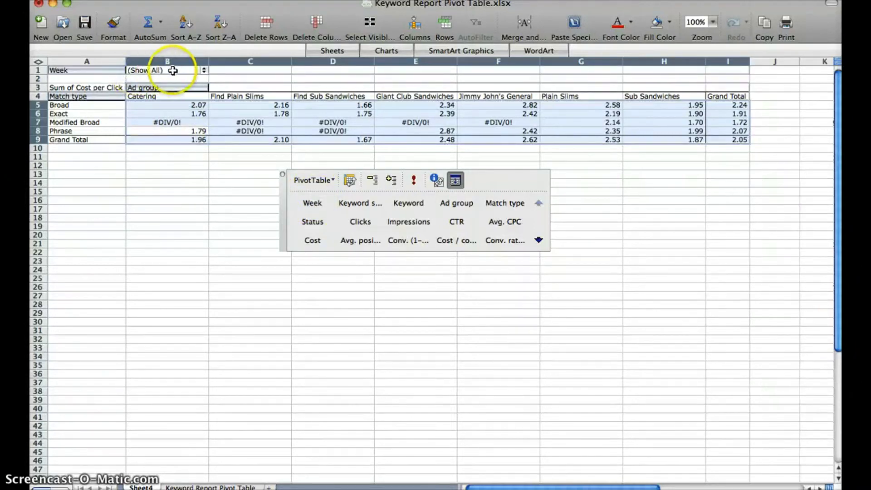
left_click(204, 71)
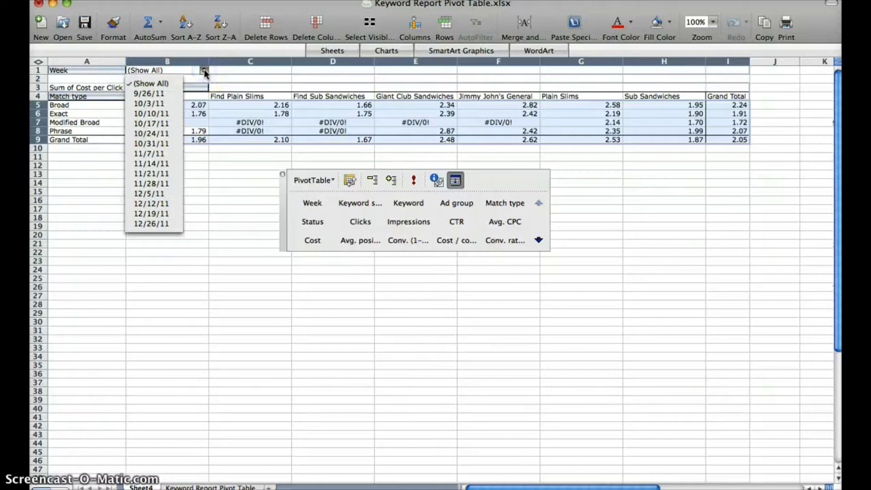
left_click(156, 134)
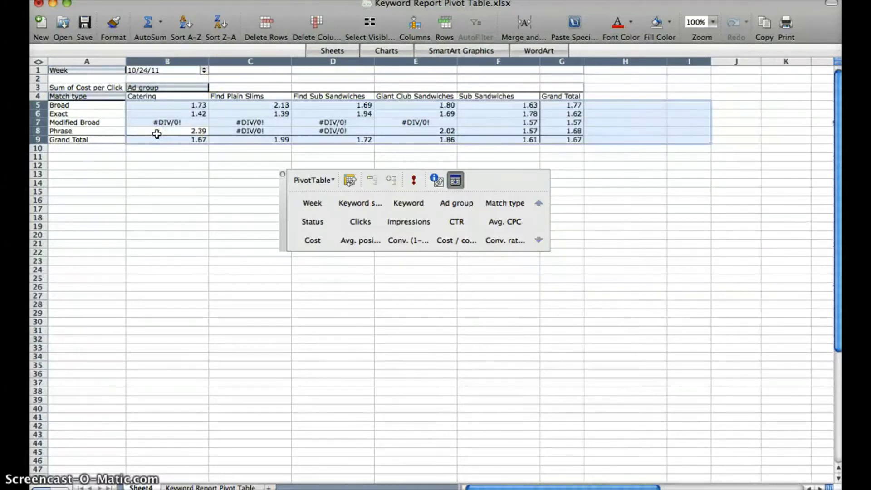
left_click(203, 70)
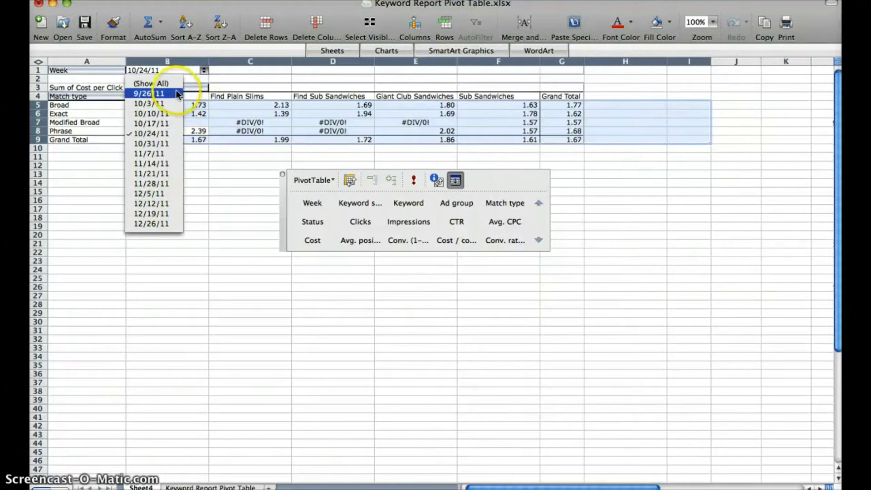
left_click(147, 224)
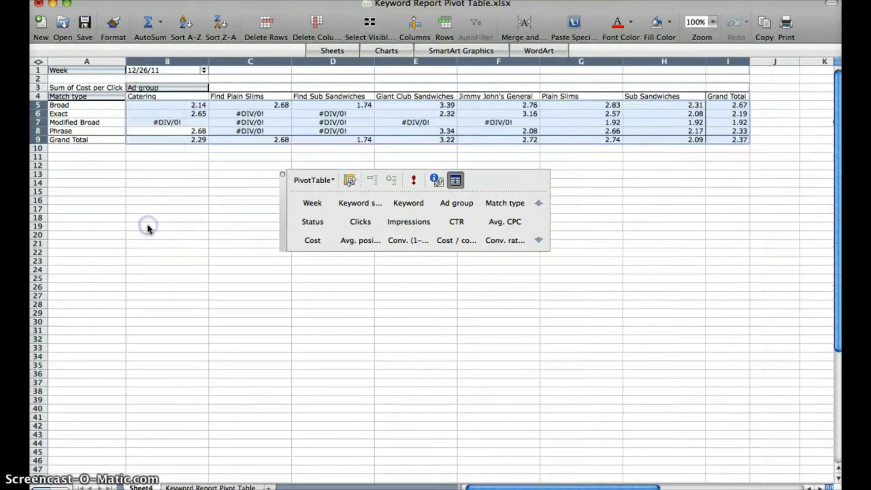
left_click(204, 70)
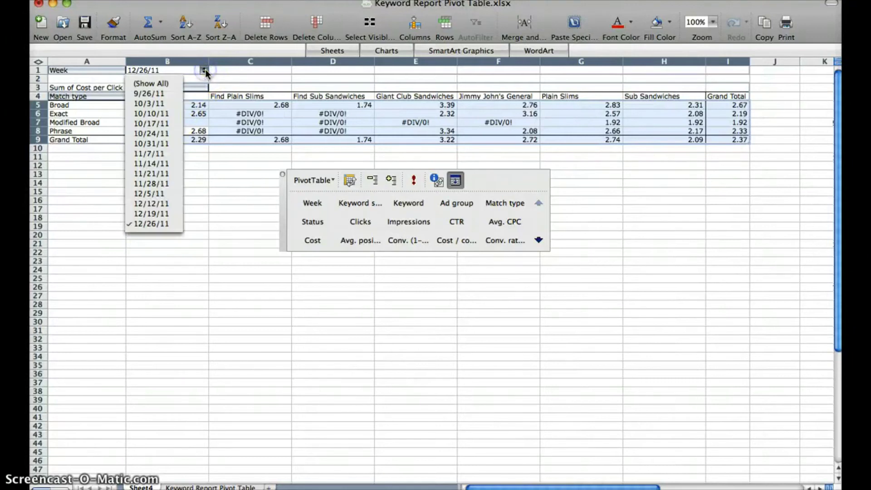
left_click(175, 84)
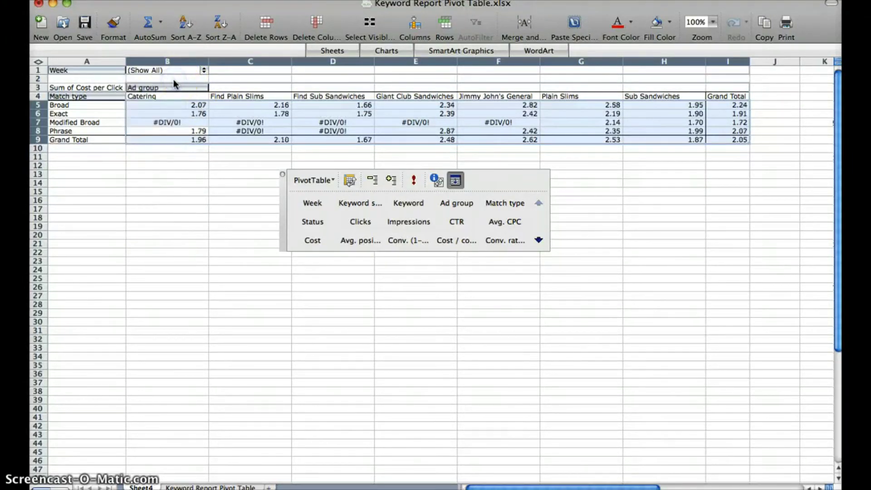
left_click_drag(162, 90, 338, 218)
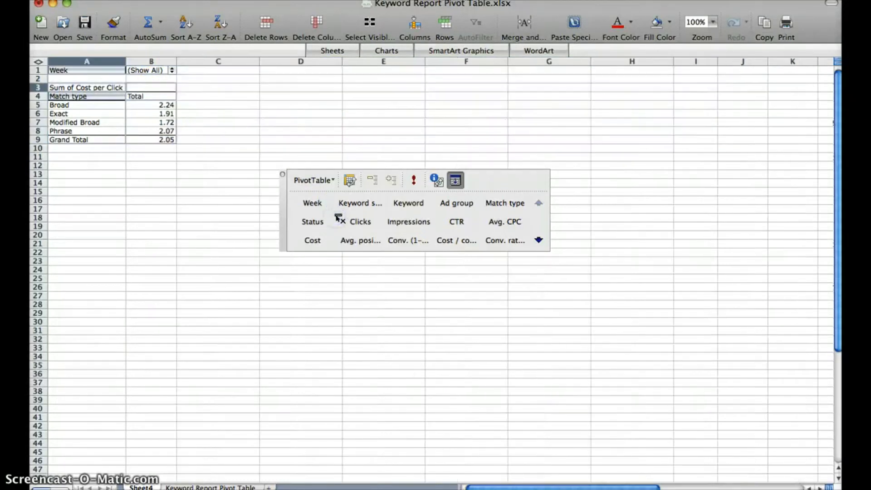
Delete the Sum of Cost per Click data field through its Field Settings.
right_click(95, 86)
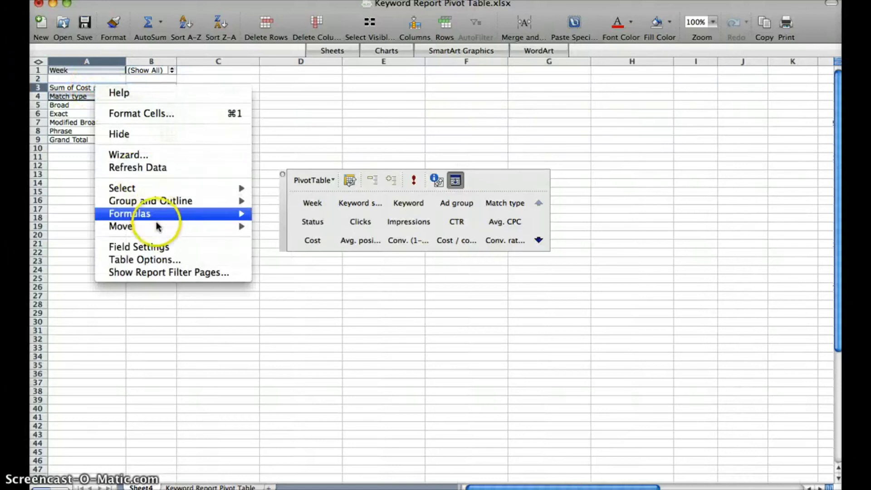
left_click(159, 249)
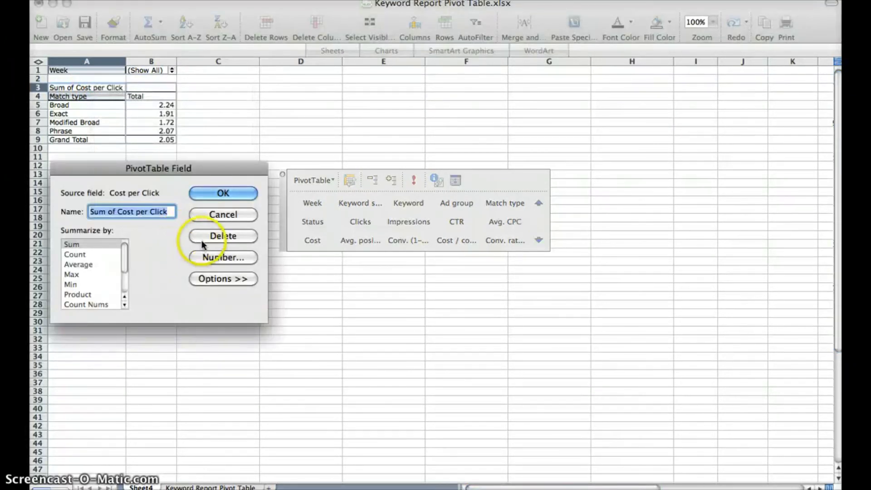
left_click(203, 237)
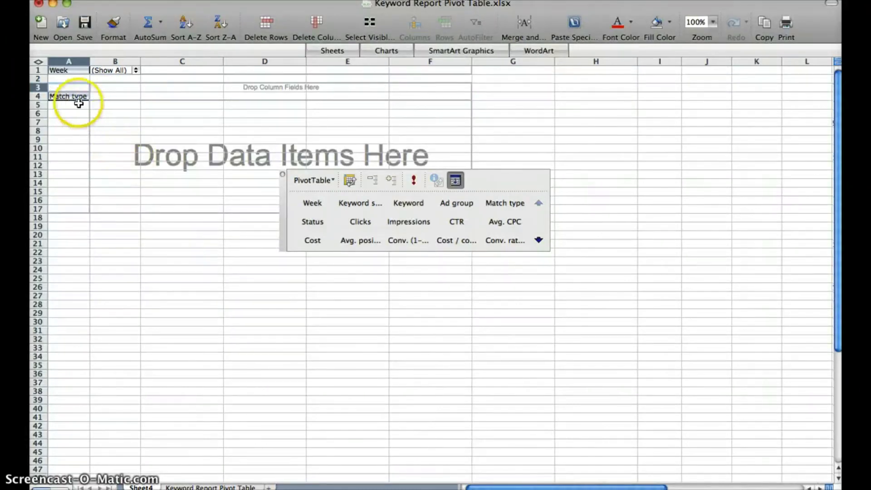
left_click(78, 104)
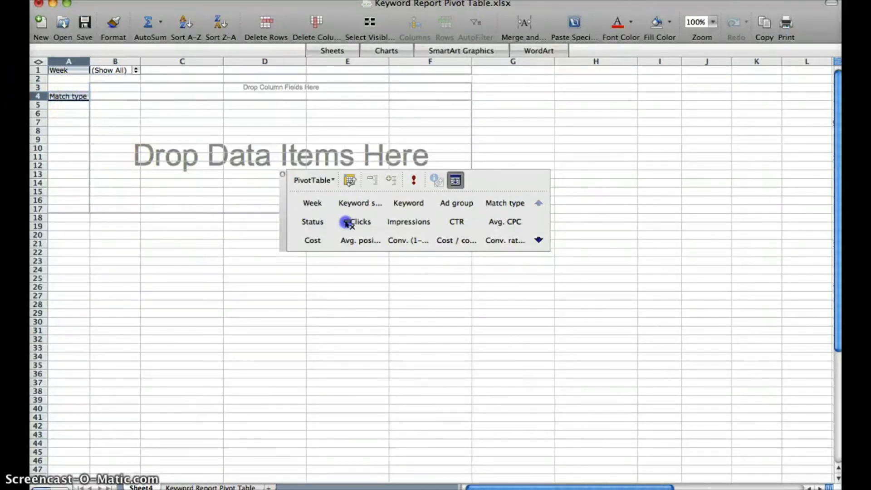
Remove Match type from the rows and refresh the pivot so no fields remain.
left_click_drag(351, 225, 379, 223)
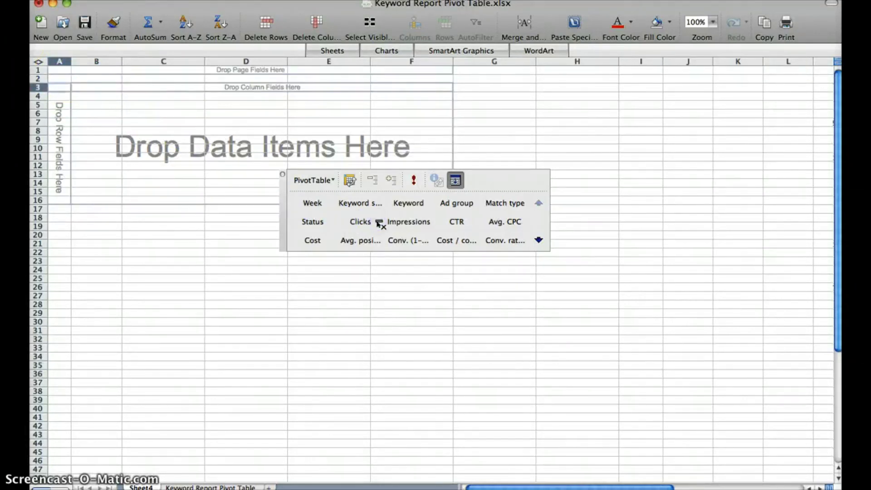
left_click_drag(284, 216, 219, 283)
left_click(493, 300)
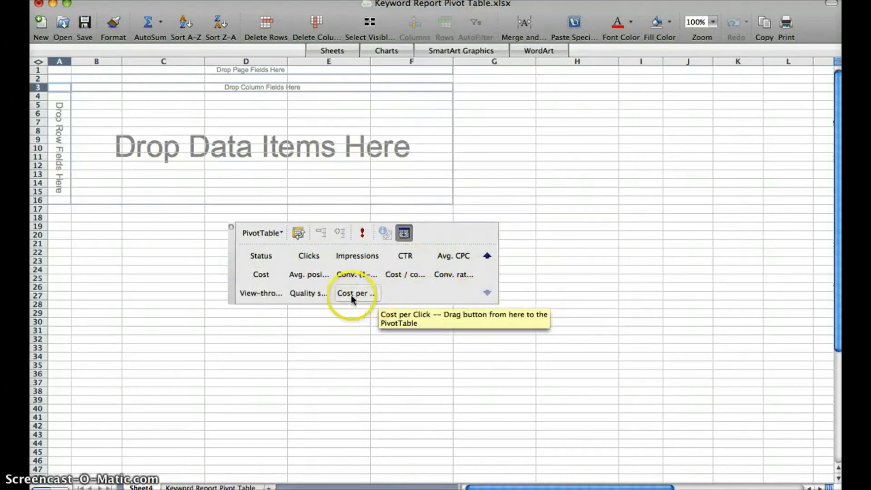
left_click(362, 237)
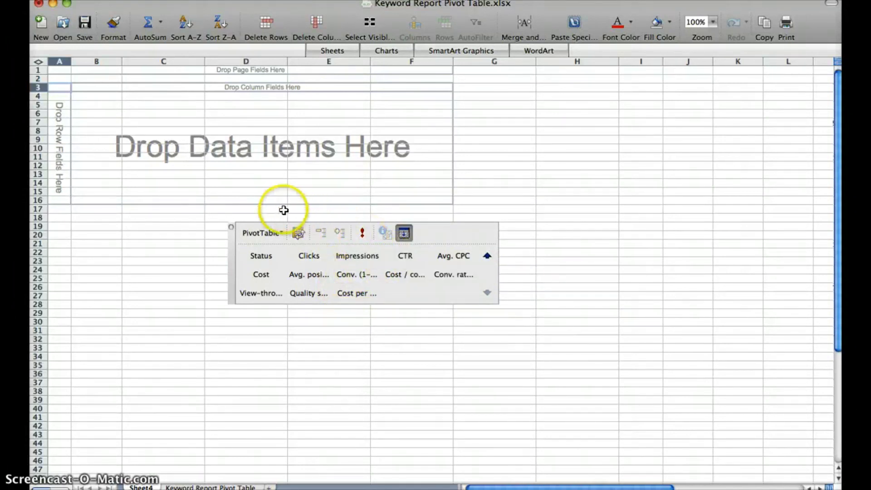